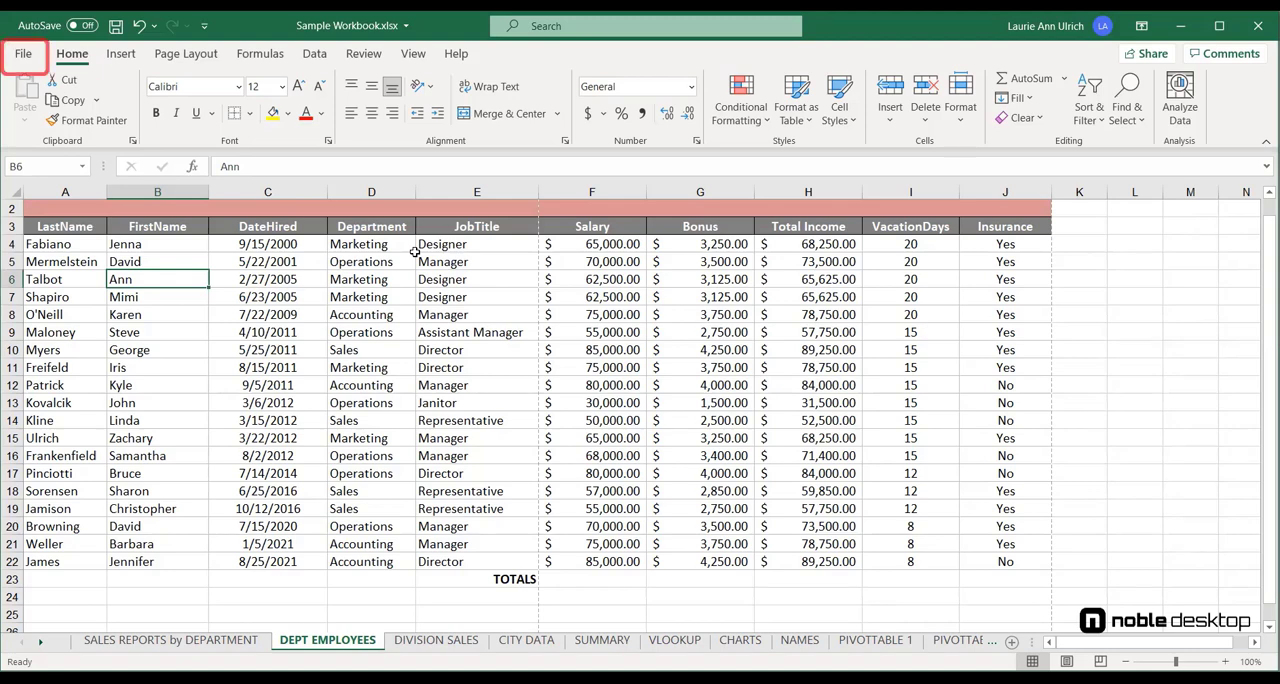
Open the workbook's print settings, keep one copy and choose the HP ENVY 5660 series printer.
{"action": "left_click", "coordinate": [23, 53]}
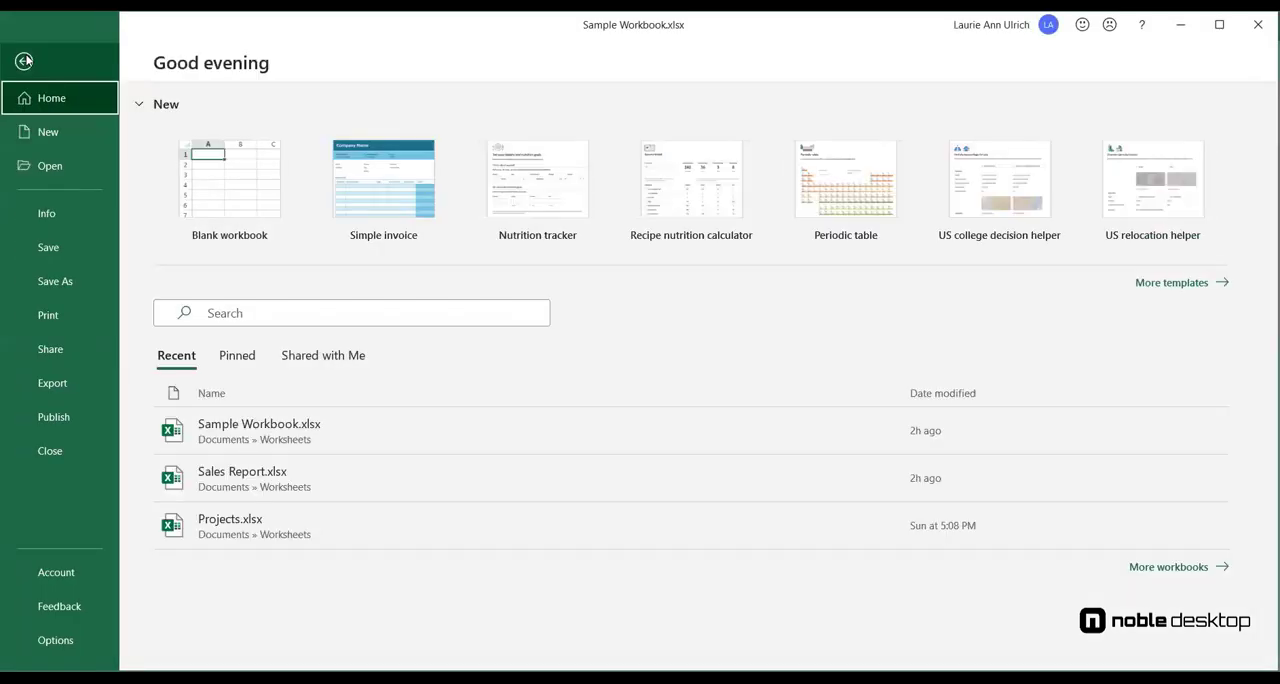
{"action": "left_click", "coordinate": [75, 317]}
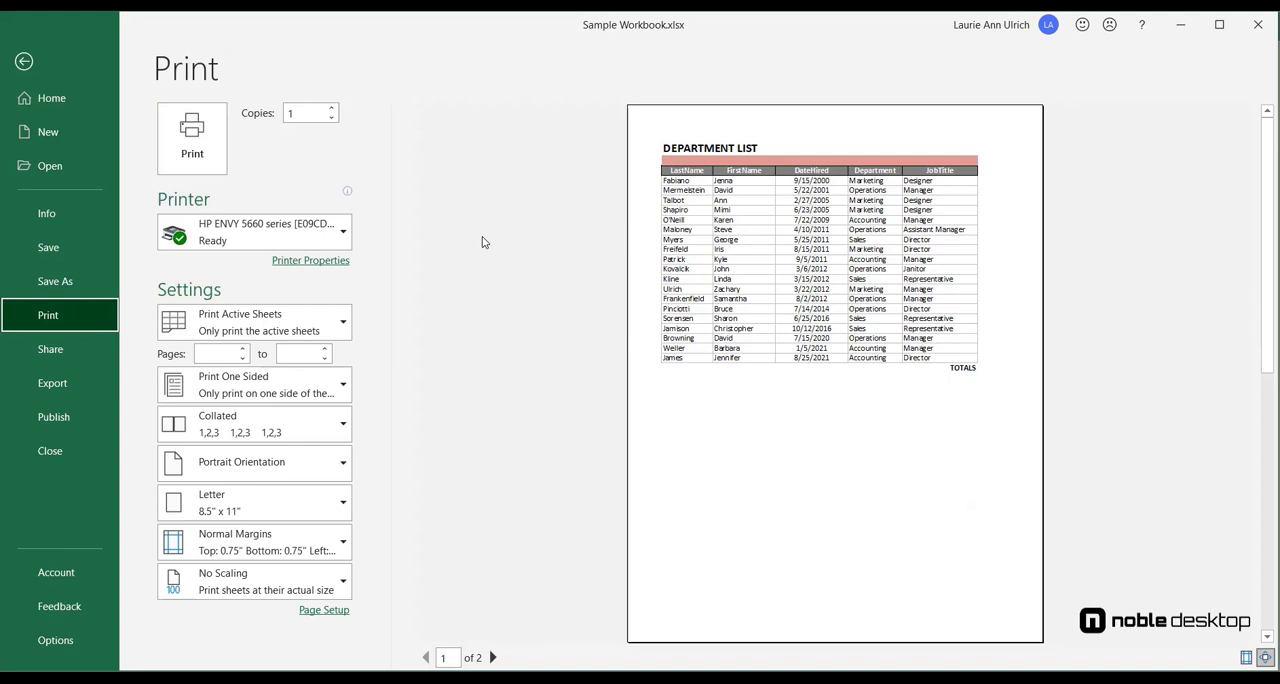
{"action": "left_click", "coordinate": [332, 108]}
{"action": "left_click", "coordinate": [332, 108]}
{"action": "left_click", "coordinate": [332, 118]}
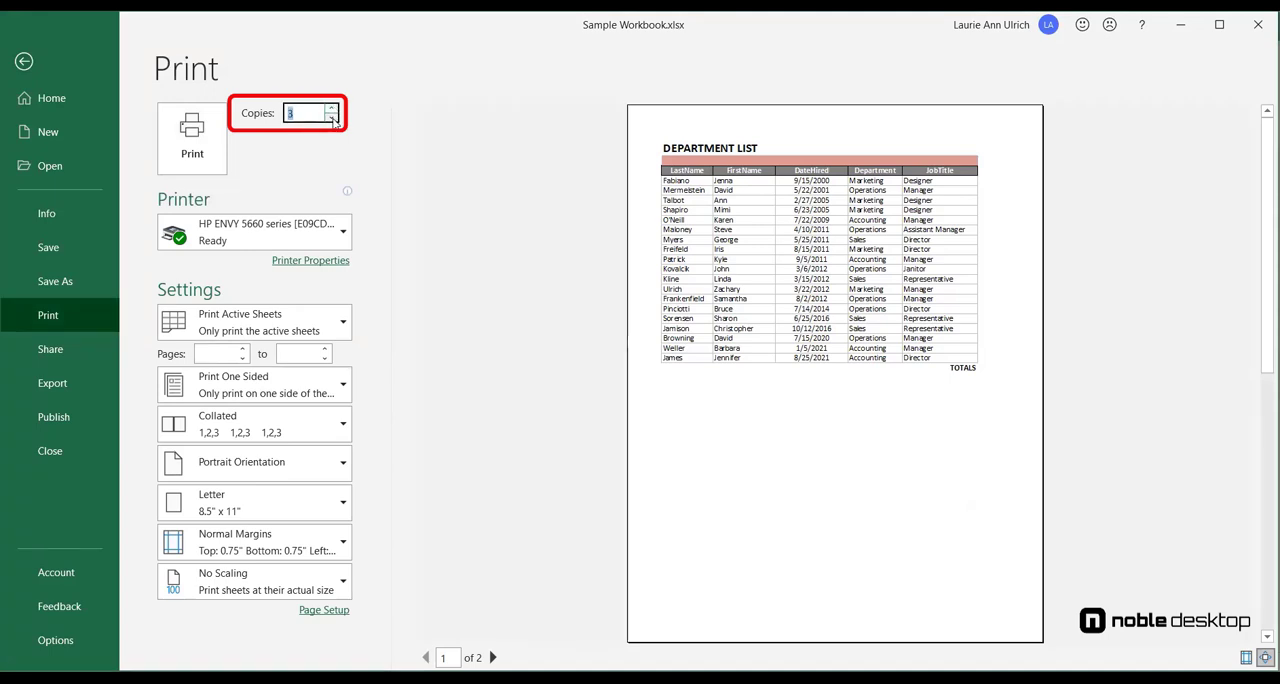
{"action": "left_click", "coordinate": [332, 118]}
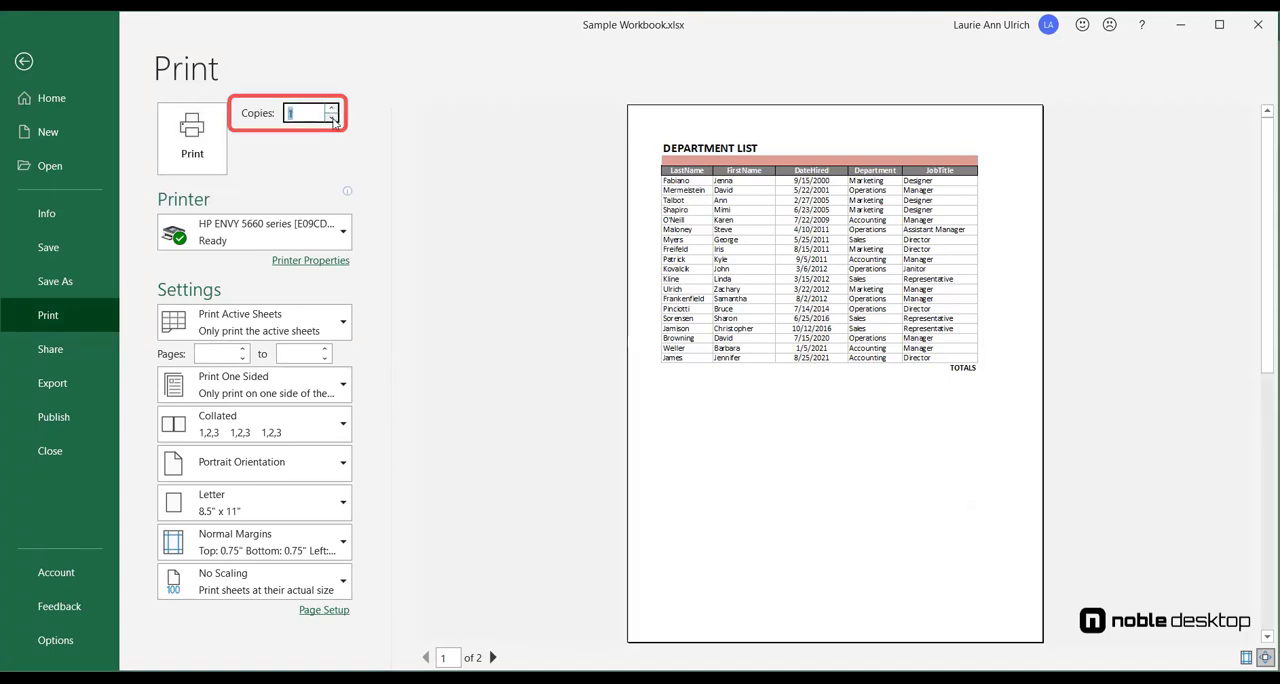
{"action": "left_click", "coordinate": [344, 237]}
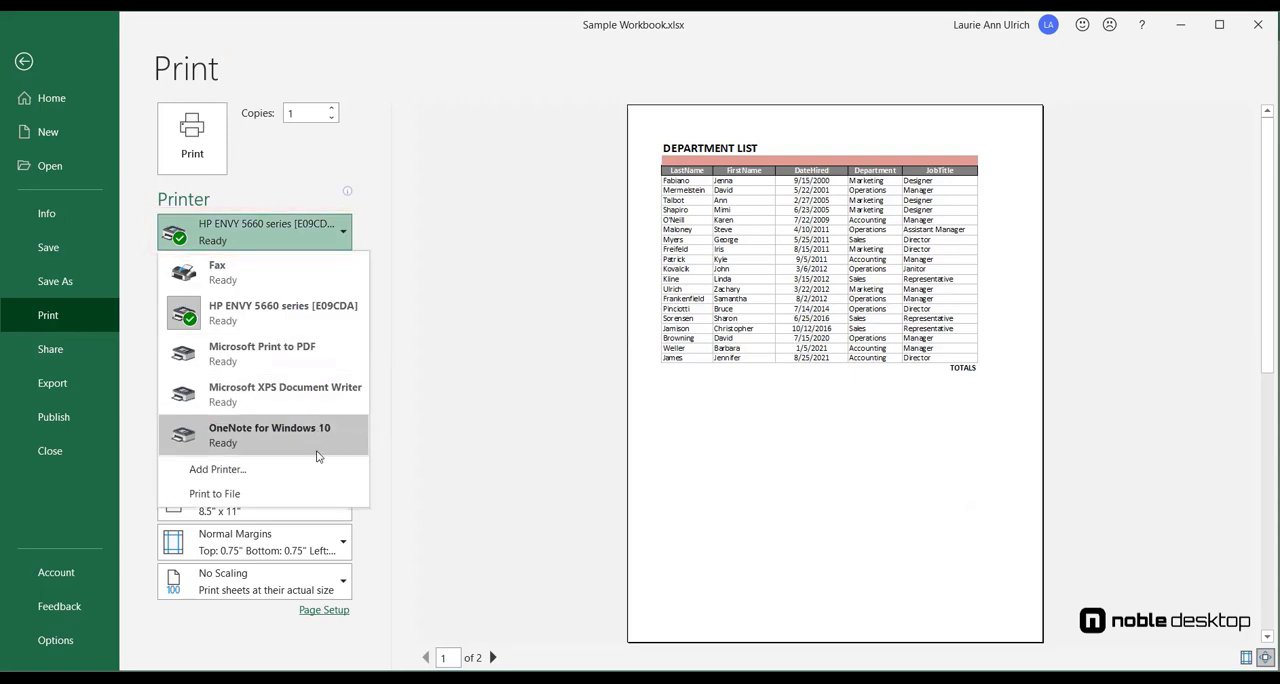
{"action": "left_click", "coordinate": [308, 324]}
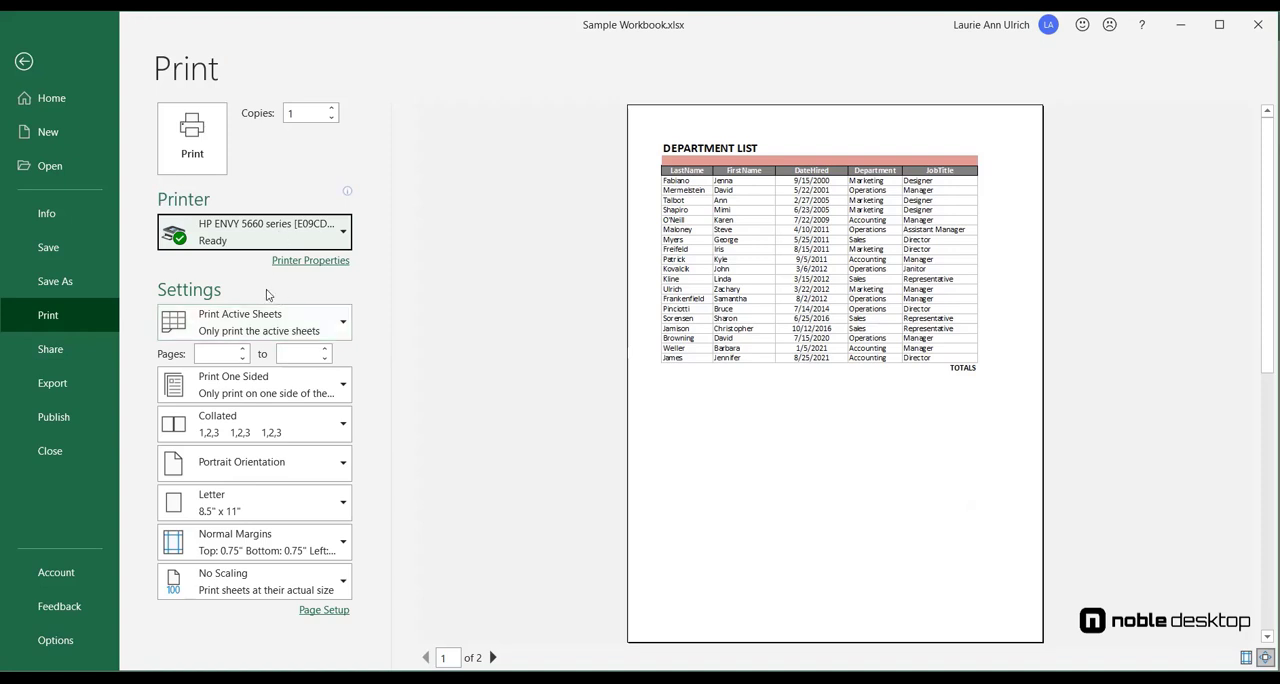
Set the print scope to the entire workbook and page through the preview.
{"action": "left_click", "coordinate": [282, 327]}
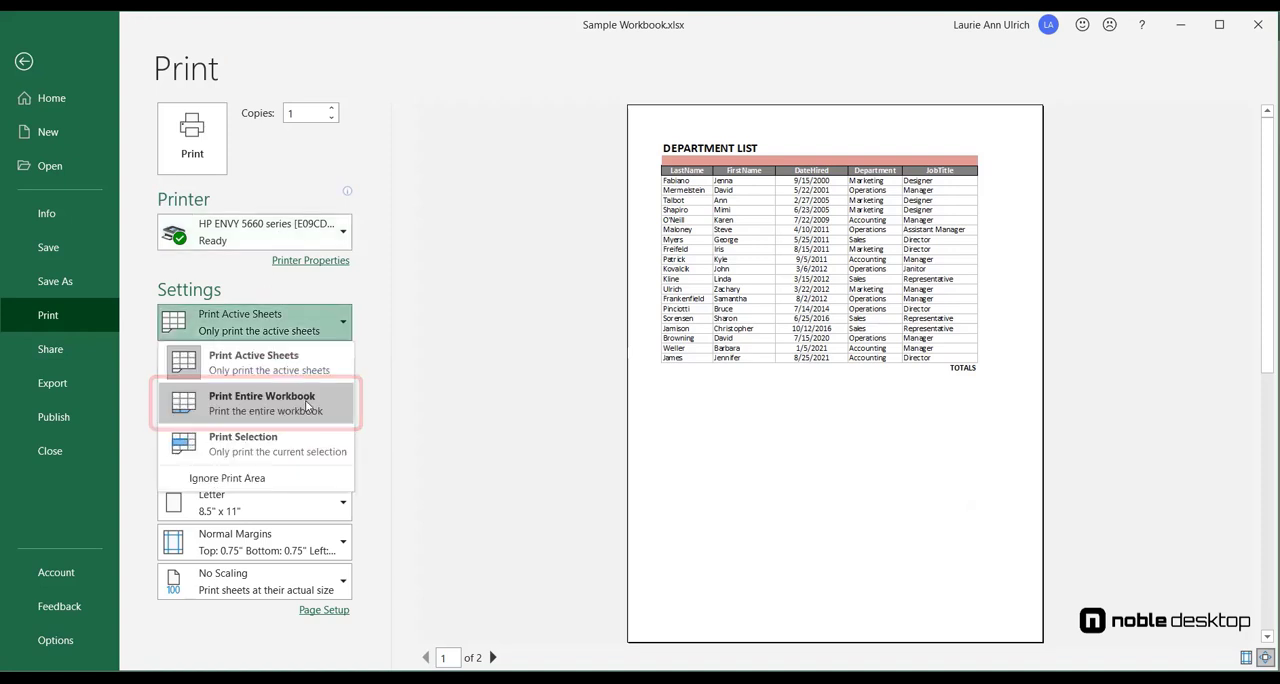
{"action": "key", "text": "Escape"}
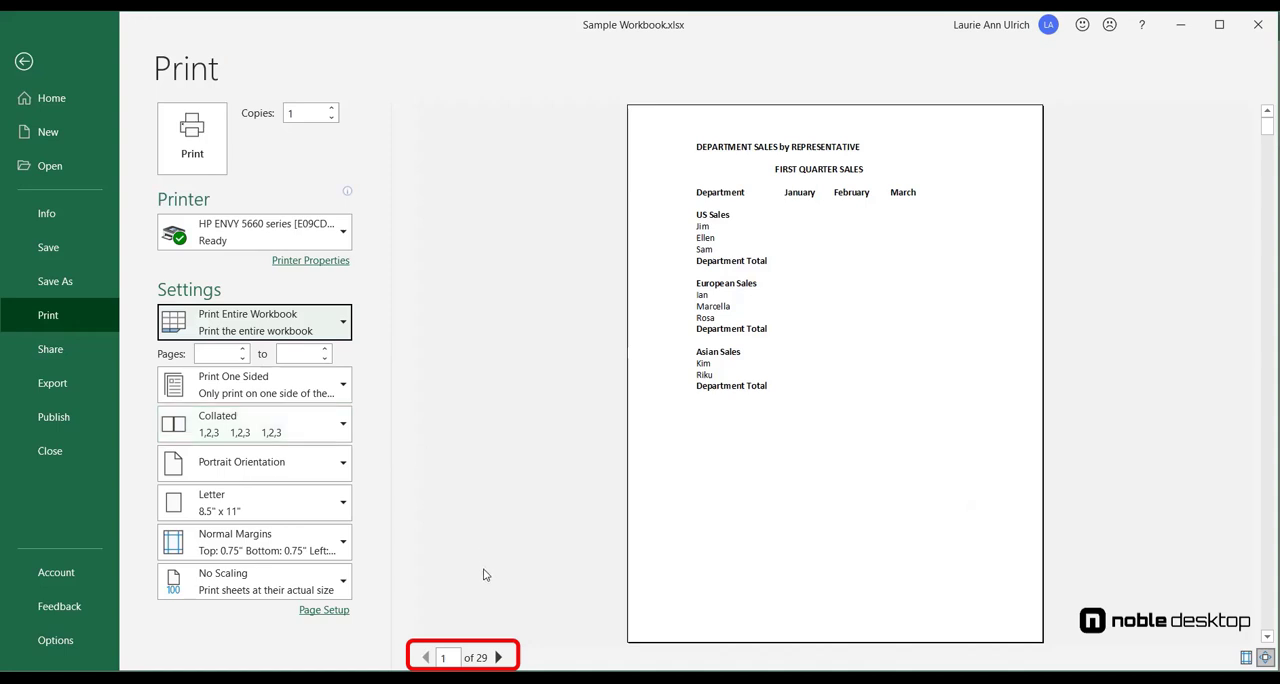
{"action": "left_click", "coordinate": [498, 657]}
{"action": "left_click", "coordinate": [498, 657]}
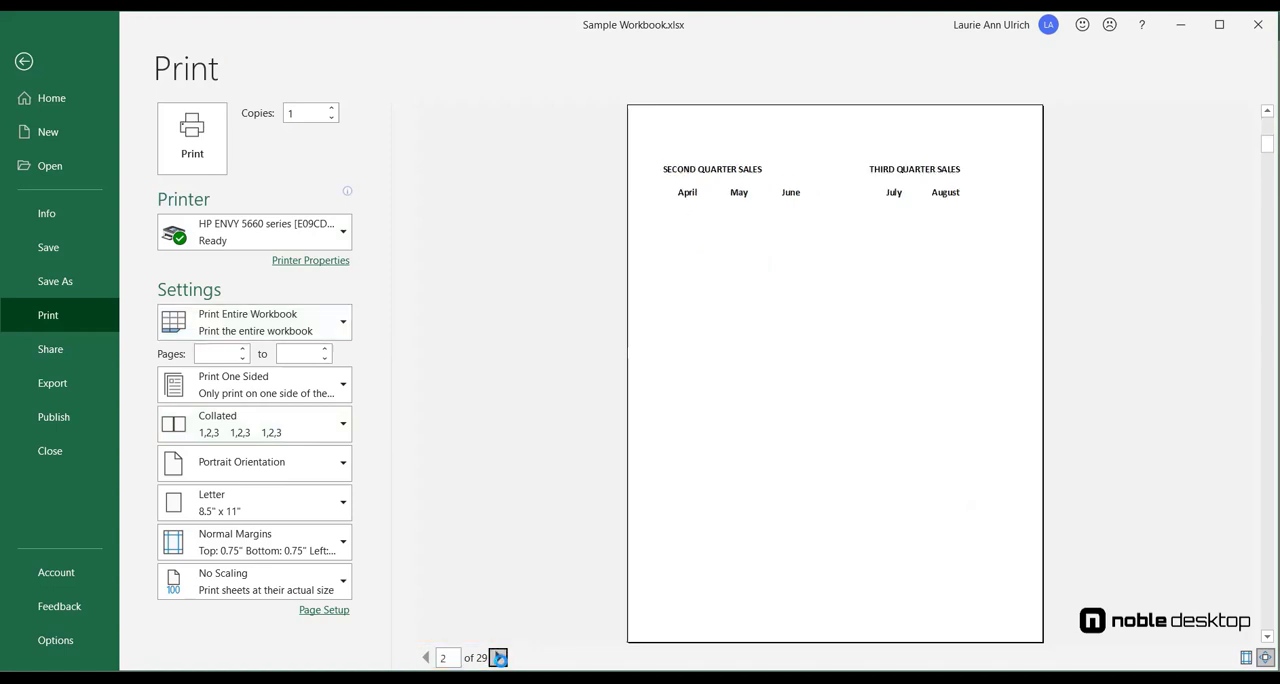
{"action": "left_click", "coordinate": [498, 657]}
{"action": "left_click", "coordinate": [498, 657]}
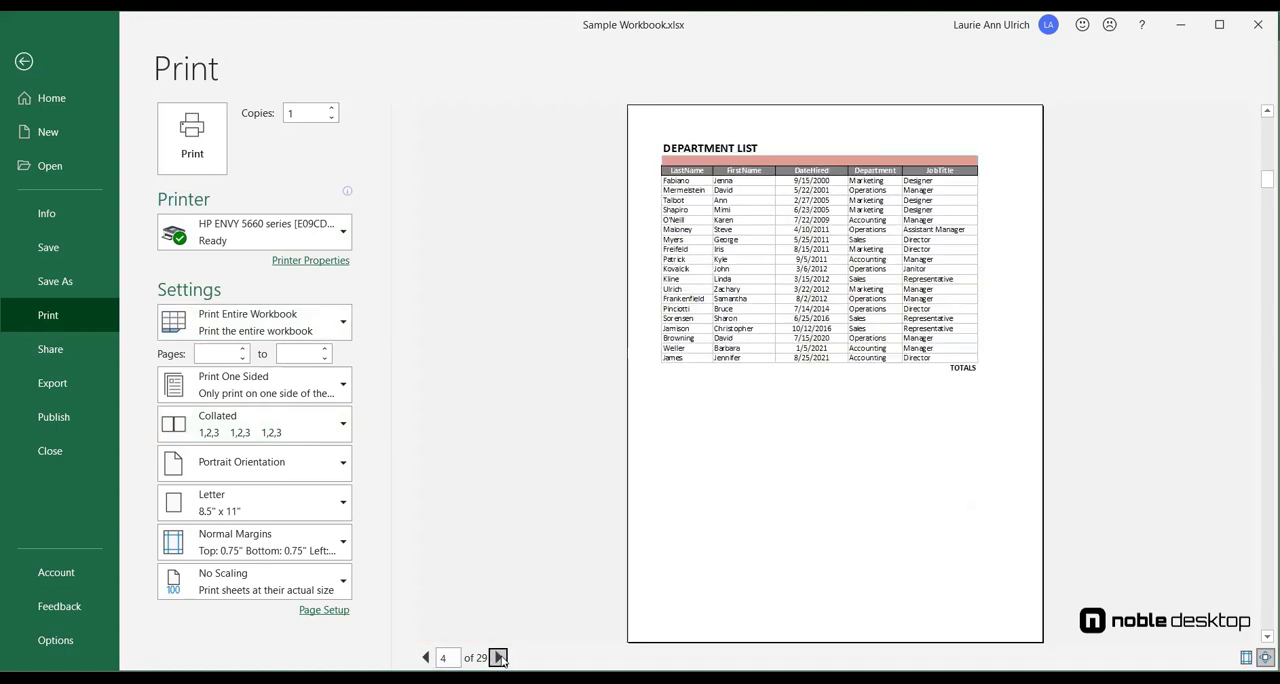
{"action": "left_click", "coordinate": [498, 657]}
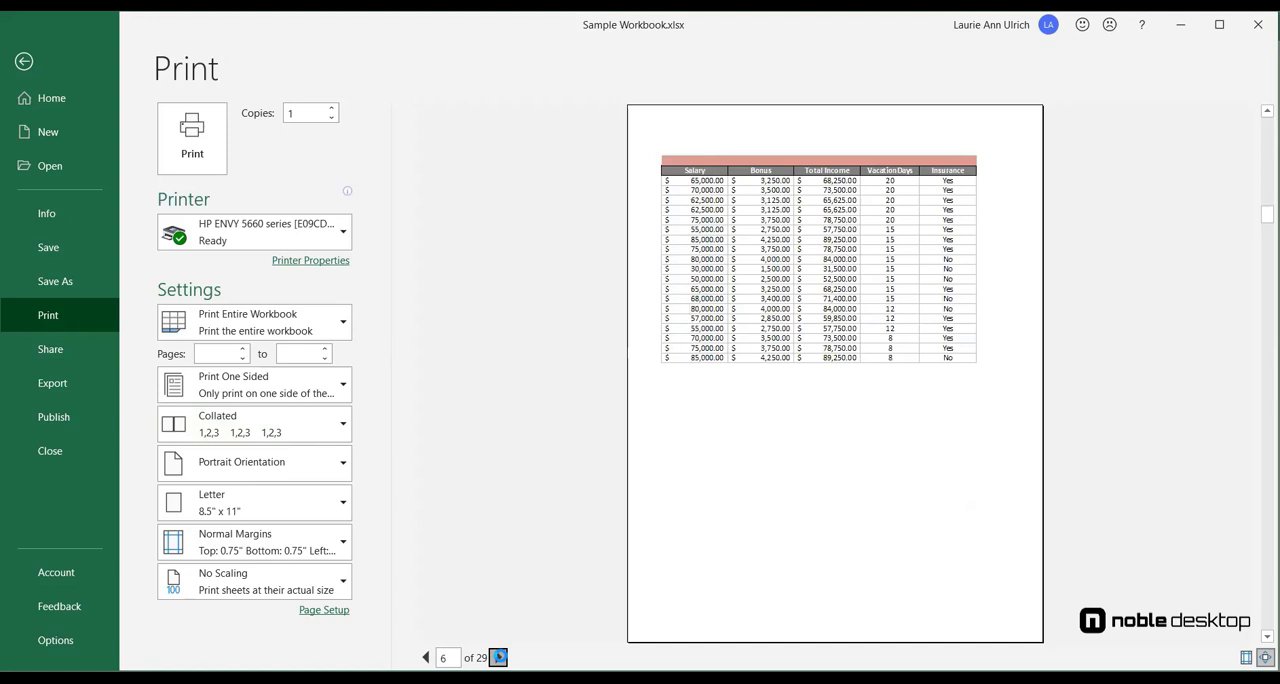
{"action": "left_click", "coordinate": [498, 657]}
{"action": "left_click", "coordinate": [498, 657]}
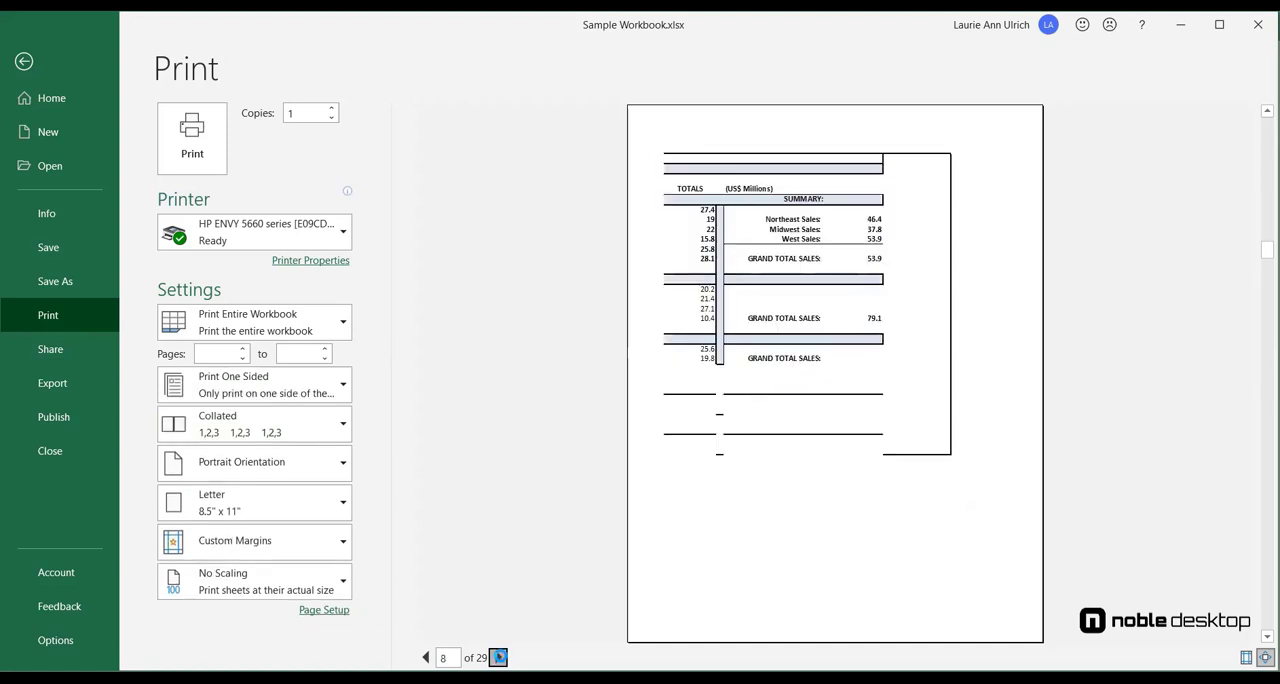
{"action": "left_click", "coordinate": [498, 657]}
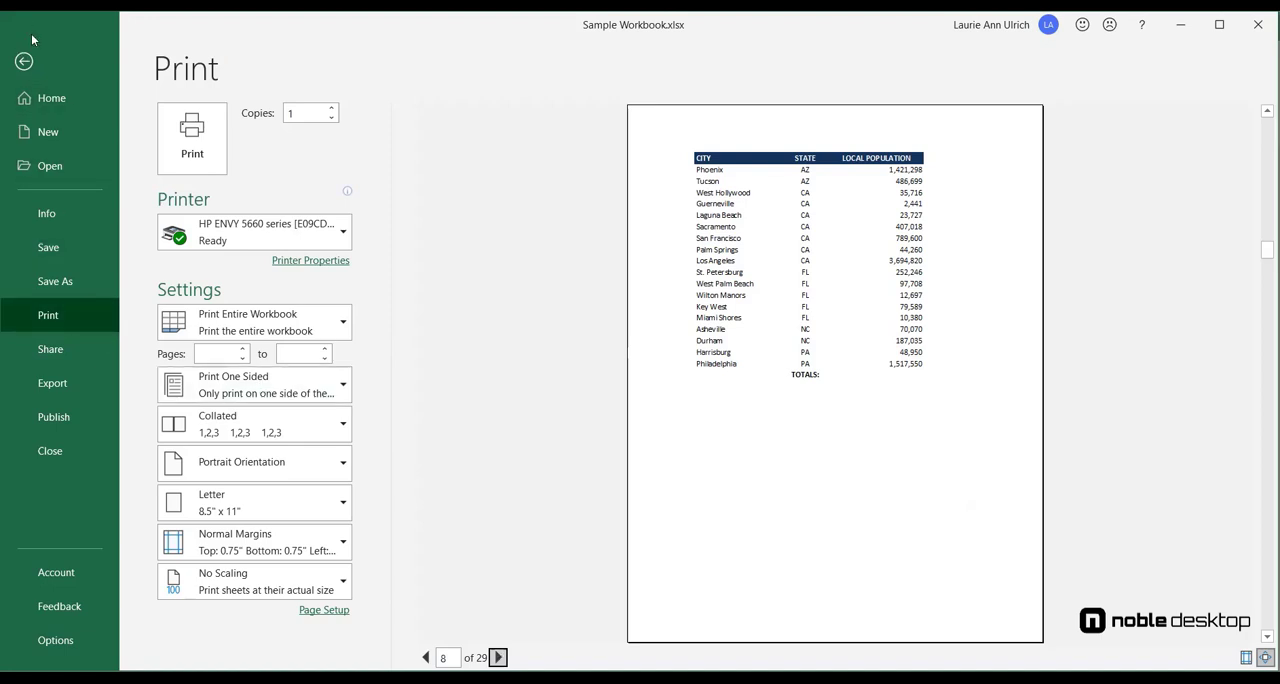
Select A3:E22 on the DEPT EMPLOYEES sheet and set the print scope to the current selection only.
{"action": "left_click", "coordinate": [24, 61]}
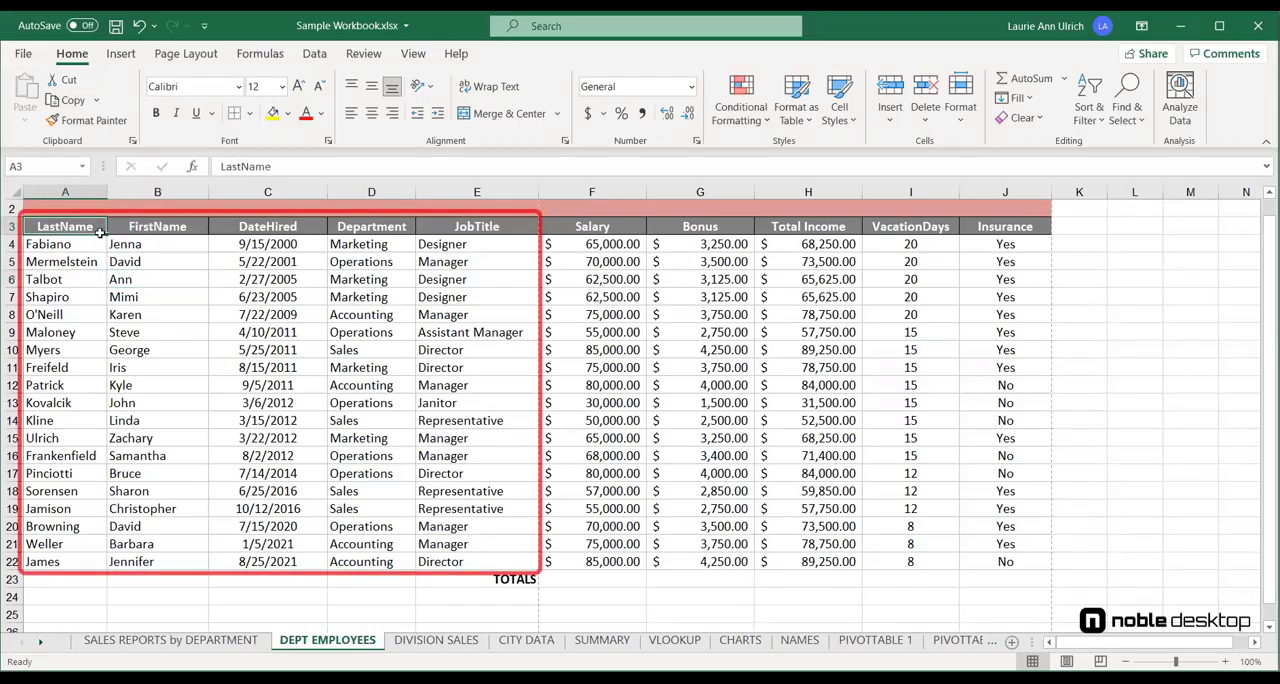
{"action": "left_click_drag", "start_coordinate": [100, 232], "coordinate": [469, 564]}
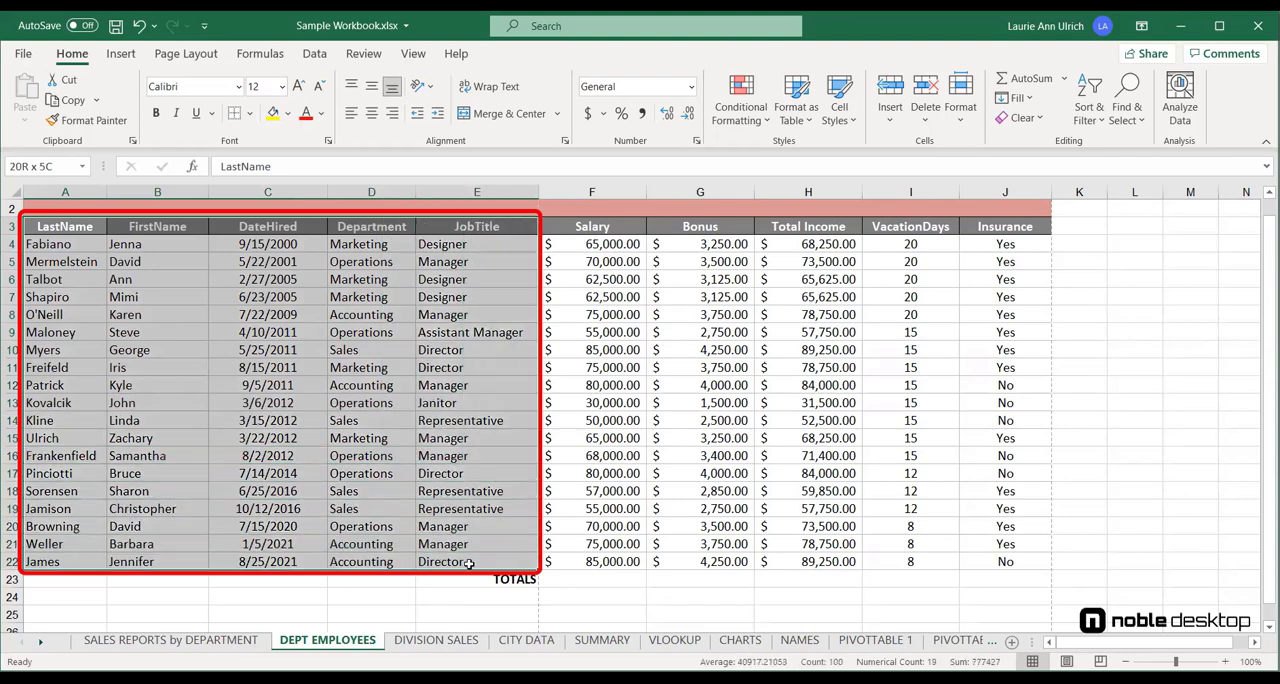
{"action": "left_click", "coordinate": [24, 56]}
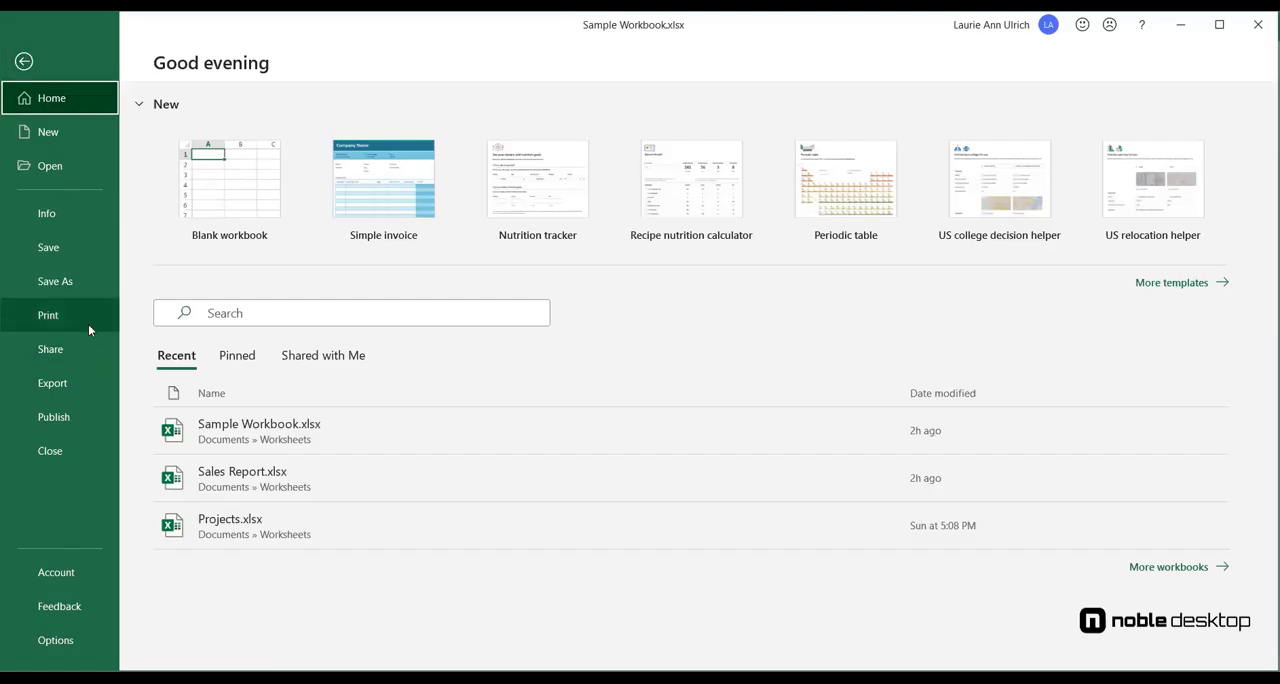
{"action": "left_click", "coordinate": [89, 325]}
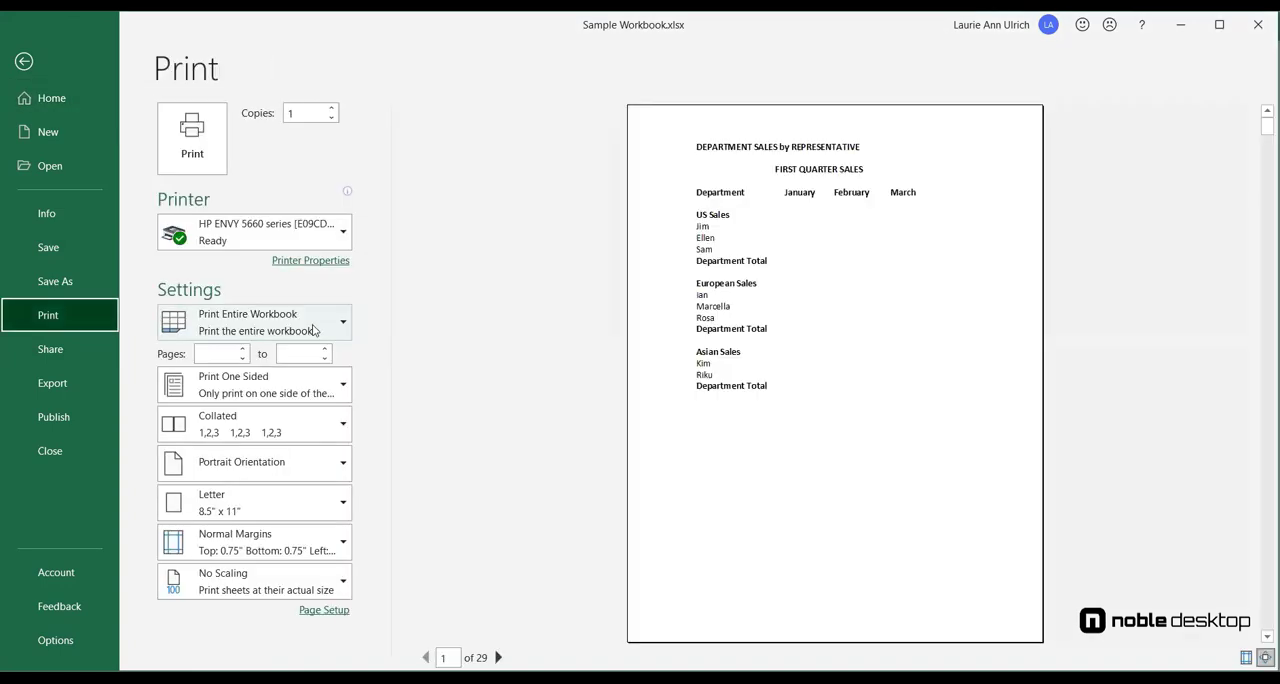
{"action": "left_click", "coordinate": [314, 326]}
{"action": "left_click", "coordinate": [326, 451]}
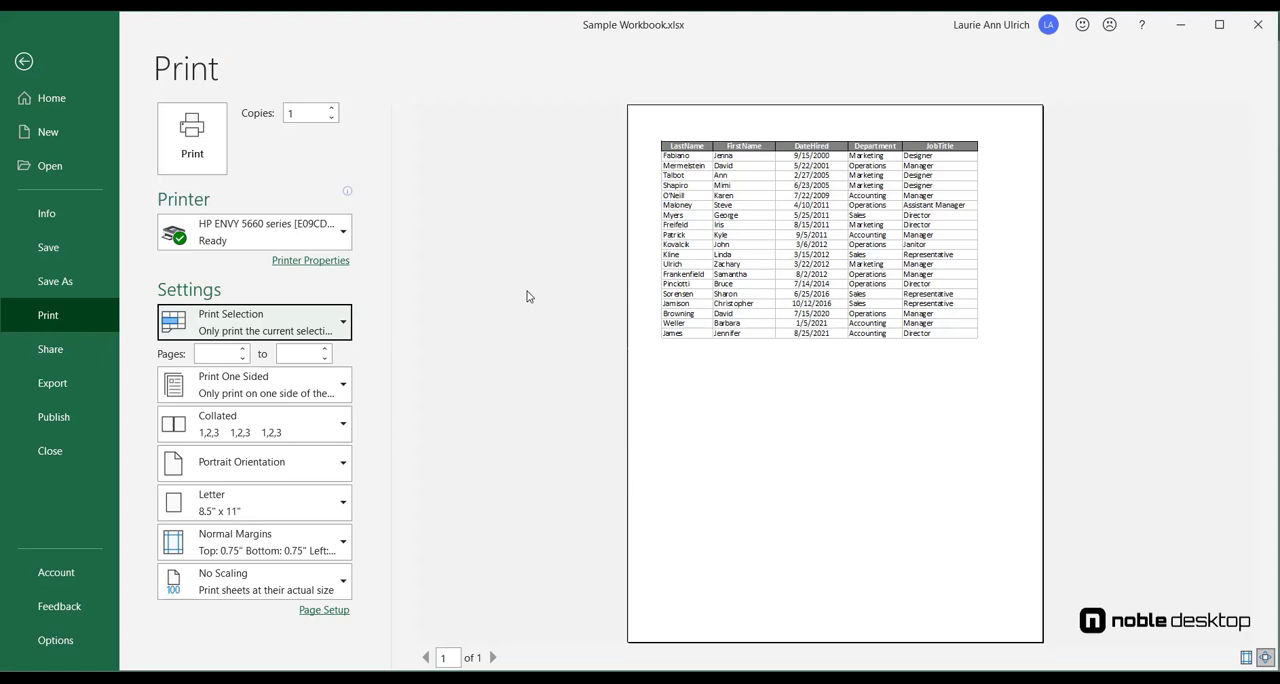
Set the print scope back to the active sheets and check both pages in the preview.
{"action": "left_click", "coordinate": [254, 321]}
{"action": "left_click", "coordinate": [250, 360]}
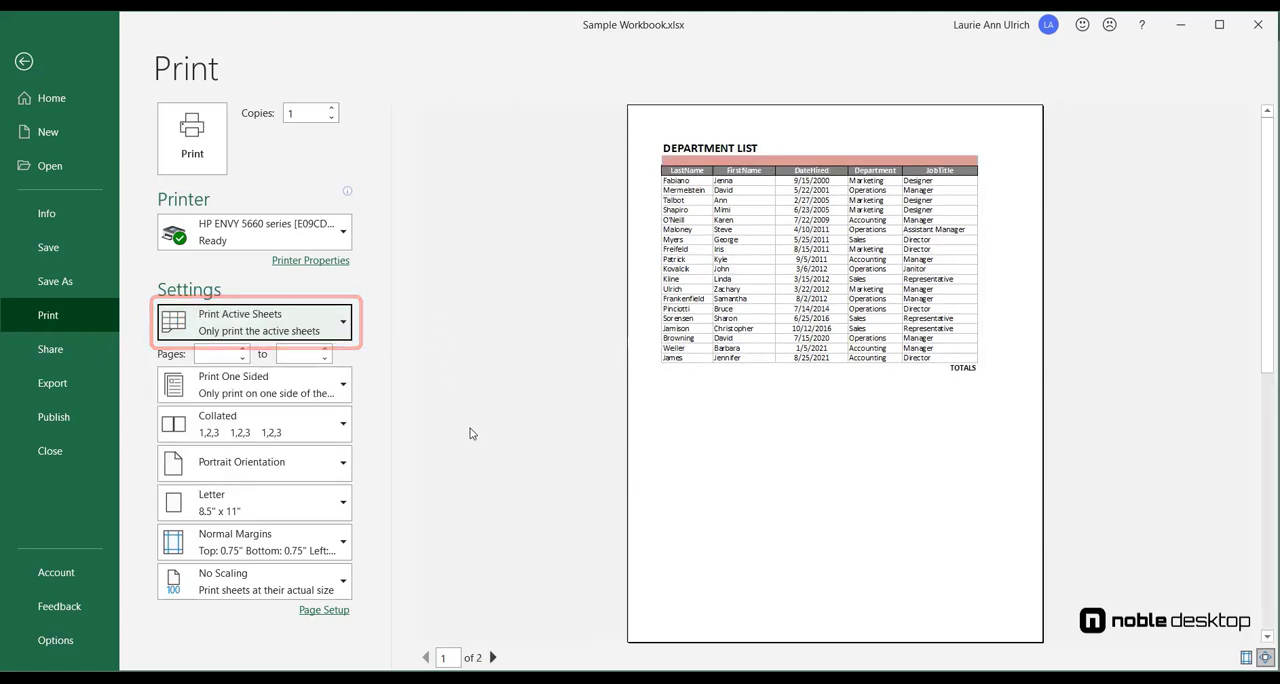
{"action": "left_click", "coordinate": [491, 657]}
{"action": "left_click", "coordinate": [426, 657]}
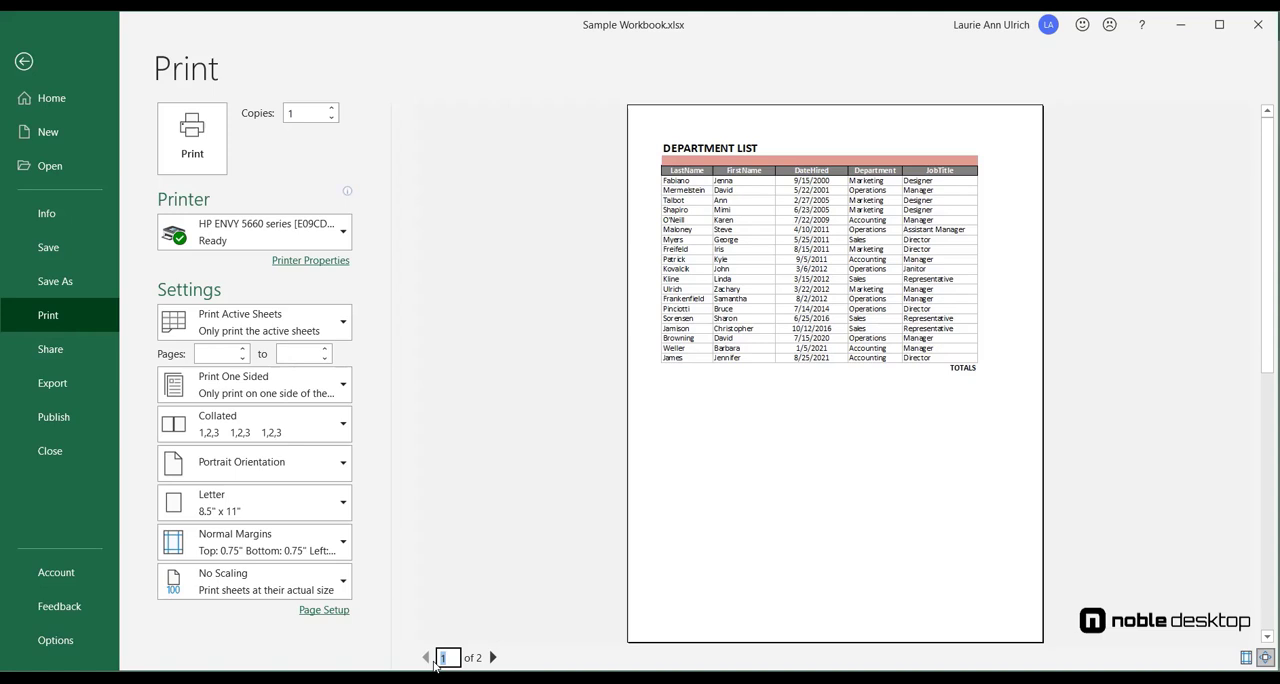
{"action": "key", "text": "Delete"}
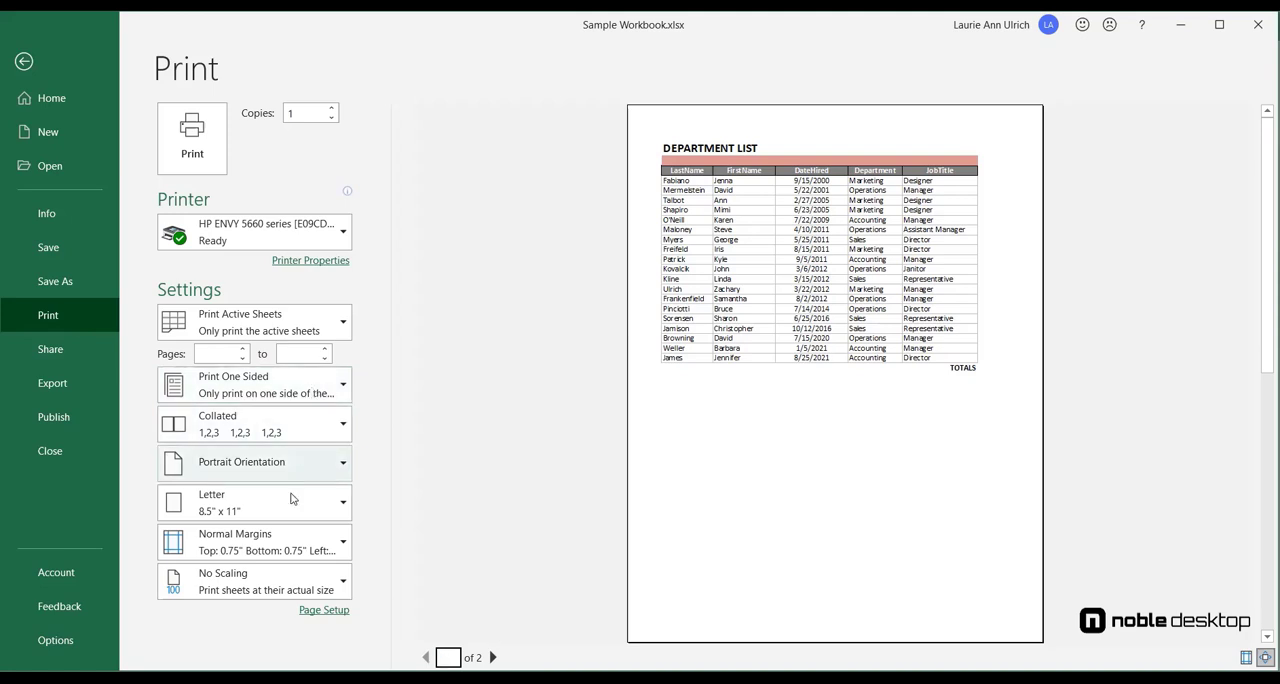
Switch the printout to landscape orientation and apply the Narrow margins preset.
{"action": "left_click", "coordinate": [290, 462]}
{"action": "left_click", "coordinate": [286, 534]}
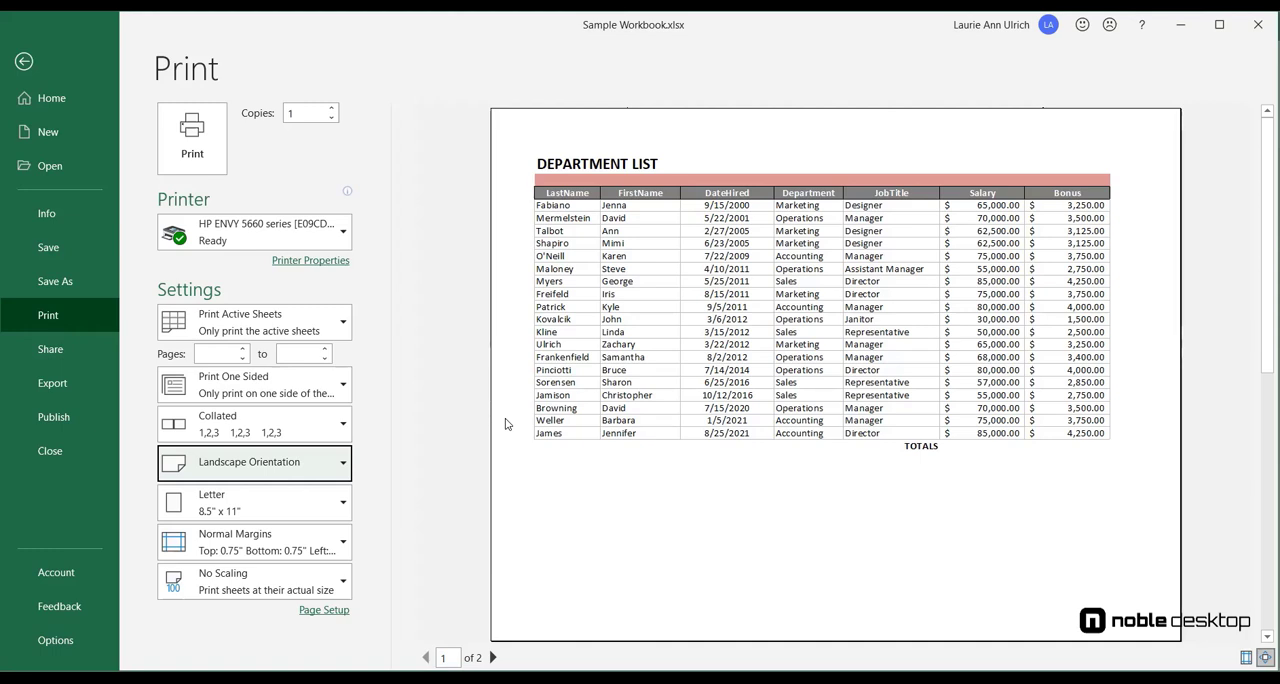
{"action": "left_click", "coordinate": [338, 541]}
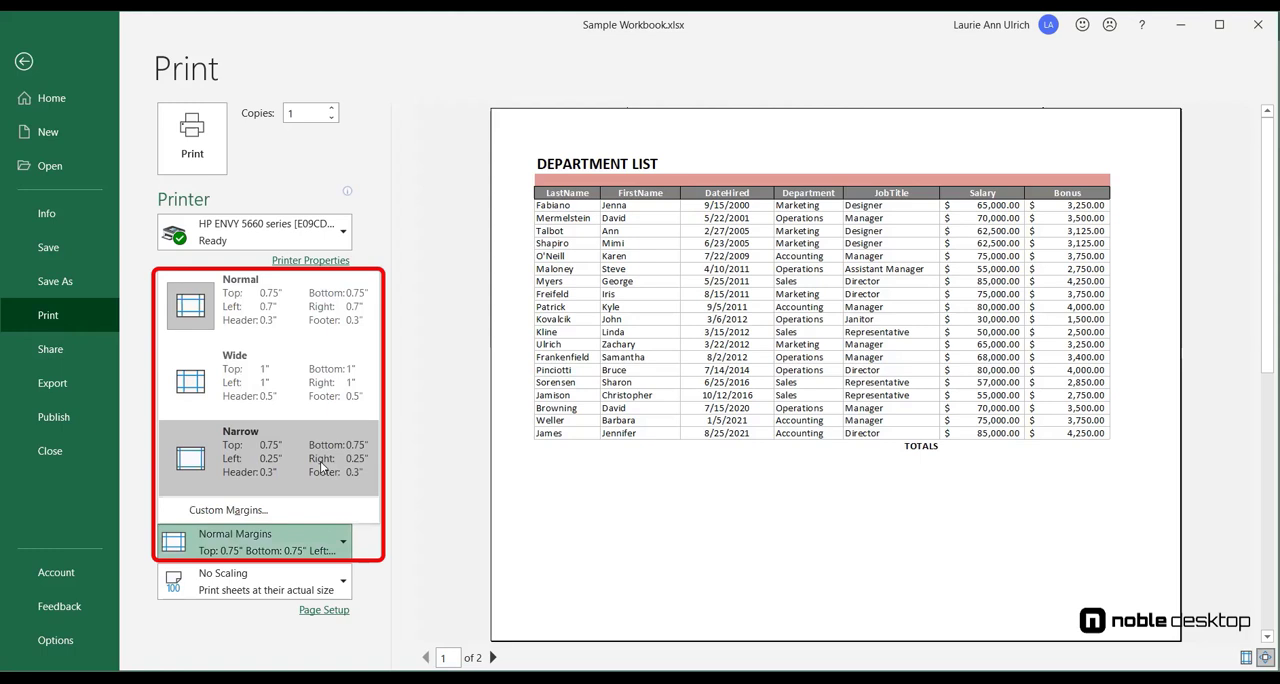
{"action": "left_click", "coordinate": [322, 462]}
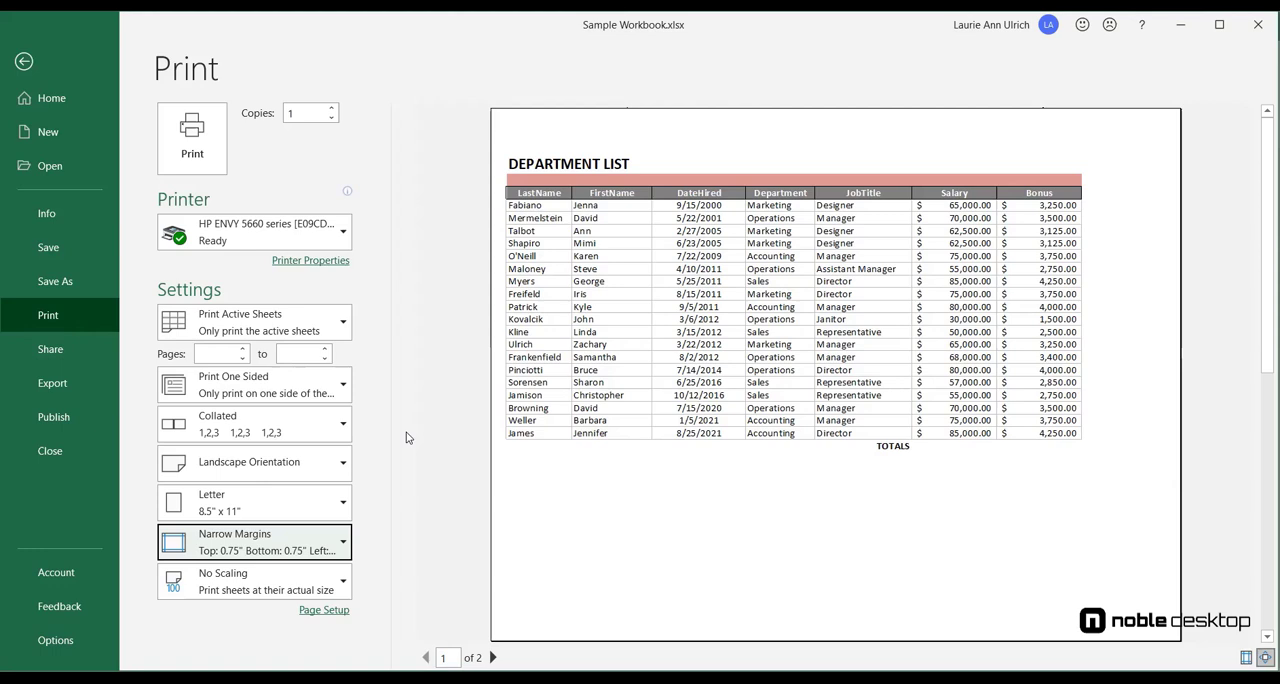
Scale the printout with the Fit All Columns on One Page option.
{"action": "left_click", "coordinate": [248, 584]}
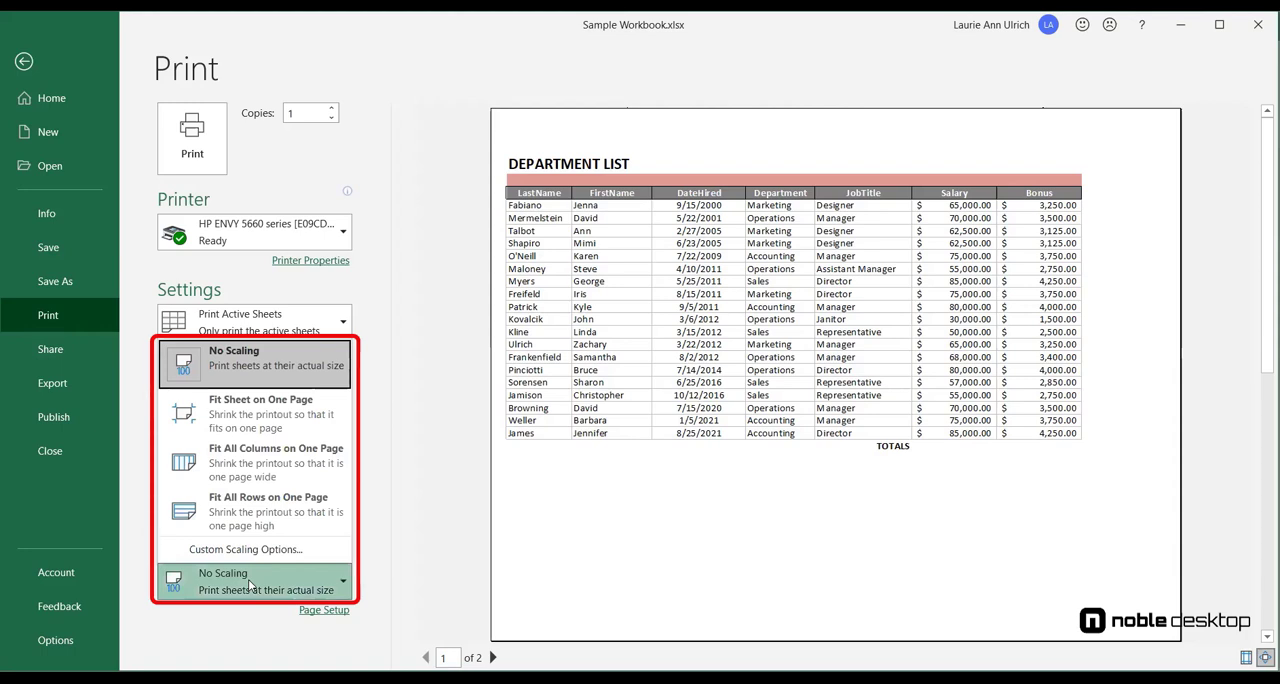
{"action": "left_click", "coordinate": [323, 455]}
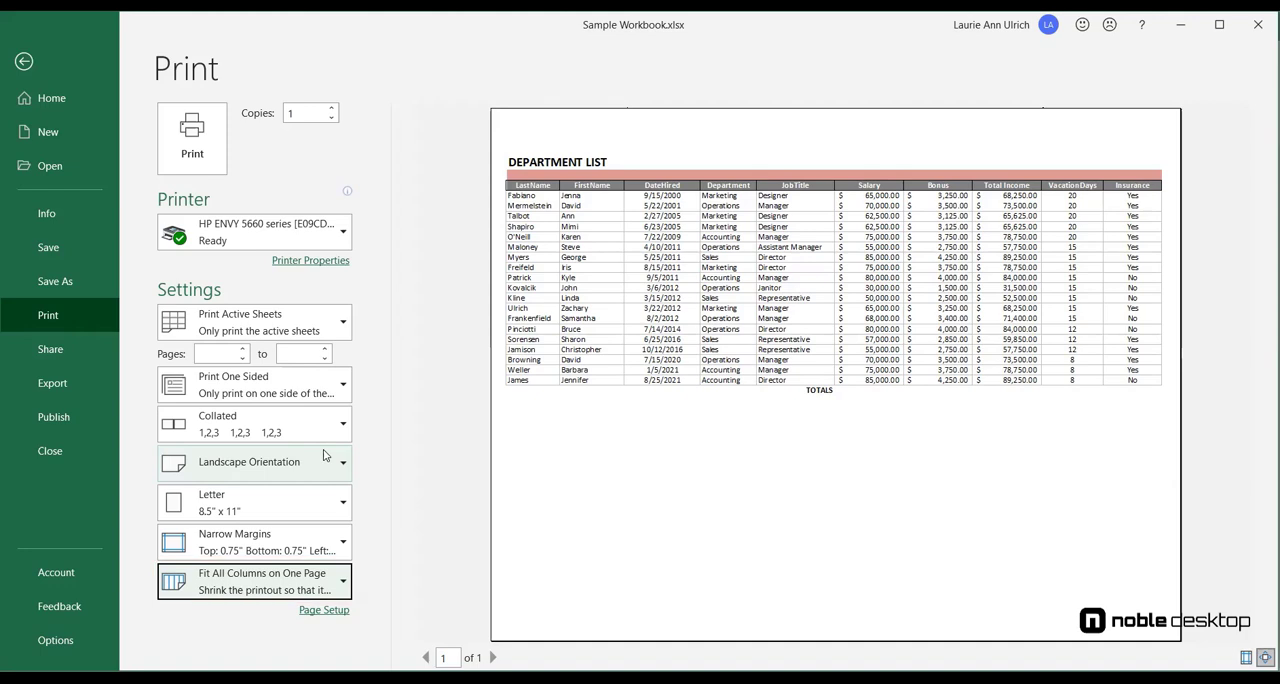
Apply custom scaling that adjusts the printout to 60% of normal size.
{"action": "left_click", "coordinate": [300, 580]}
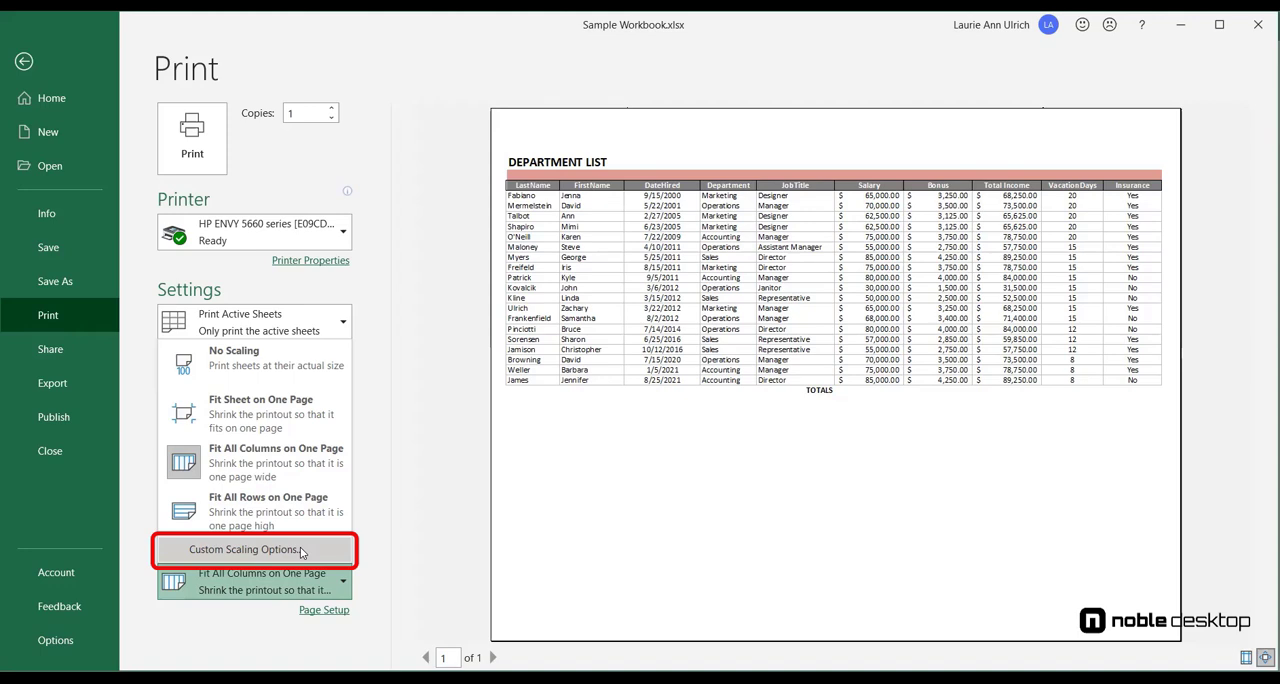
{"action": "left_click", "coordinate": [300, 550]}
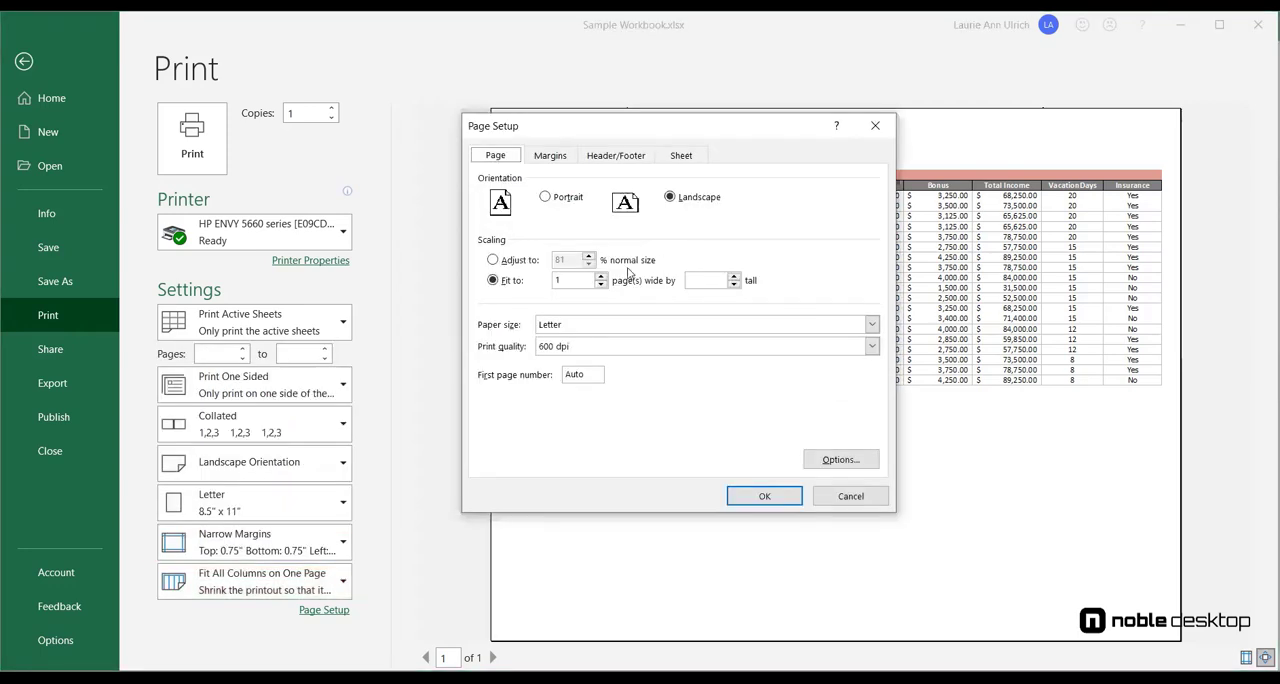
{"action": "left_click", "coordinate": [522, 261]}
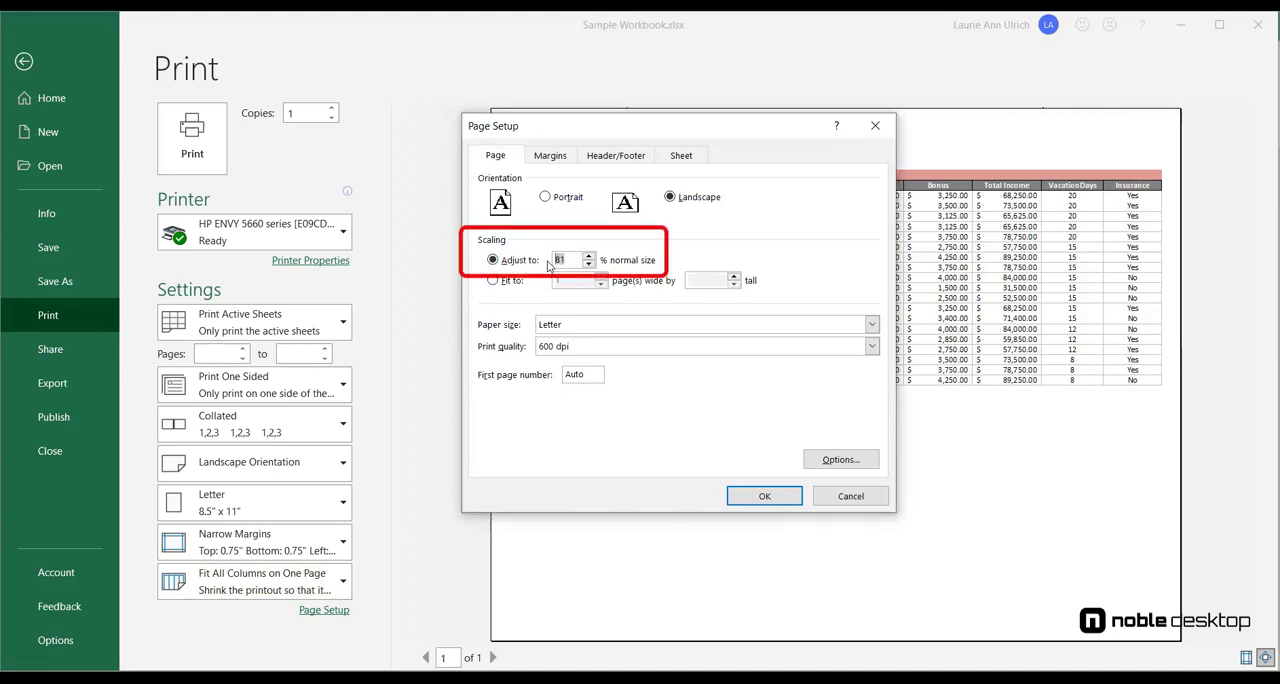
{"action": "type", "text": "60"}
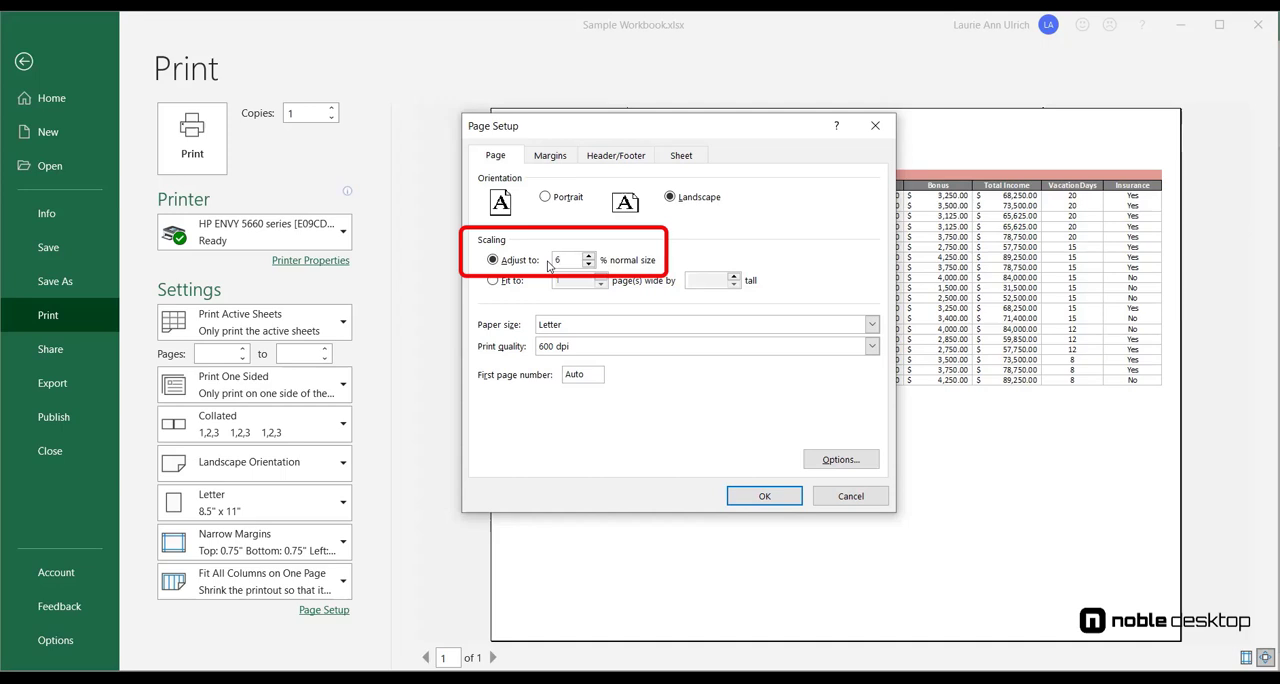
{"action": "left_click", "coordinate": [765, 497]}
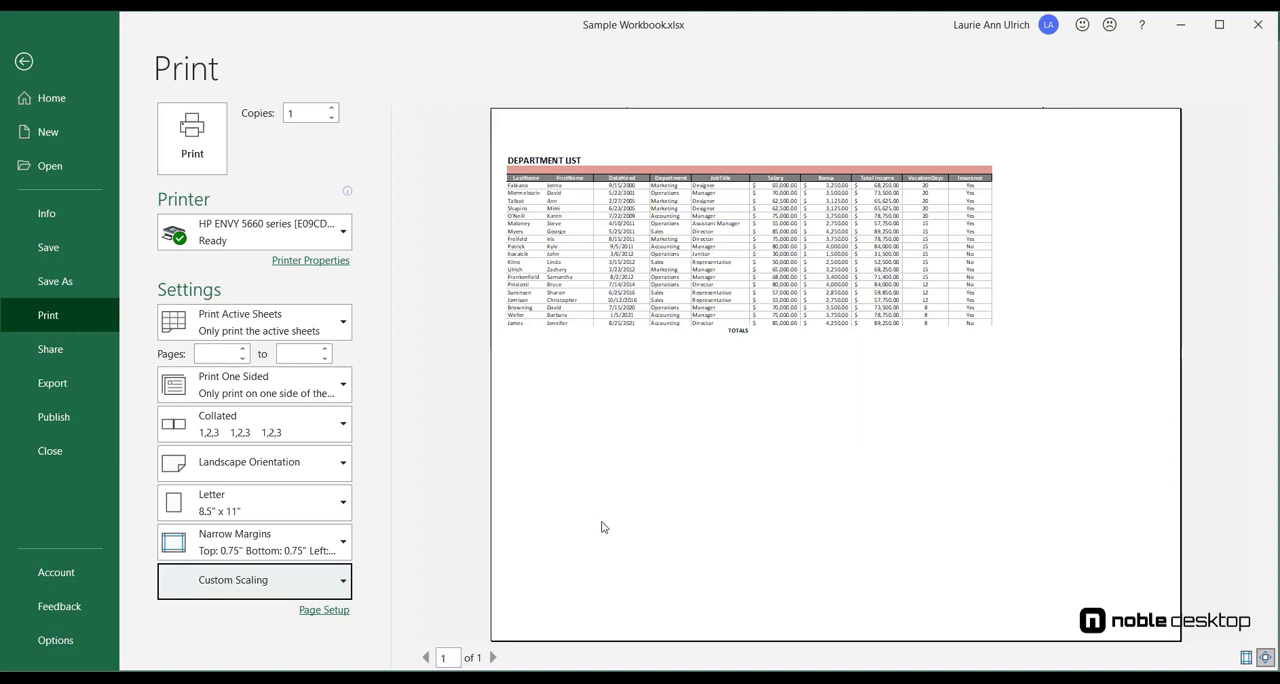
Replace the custom scaling with Fit All Columns on One Page.
{"action": "left_click", "coordinate": [315, 590]}
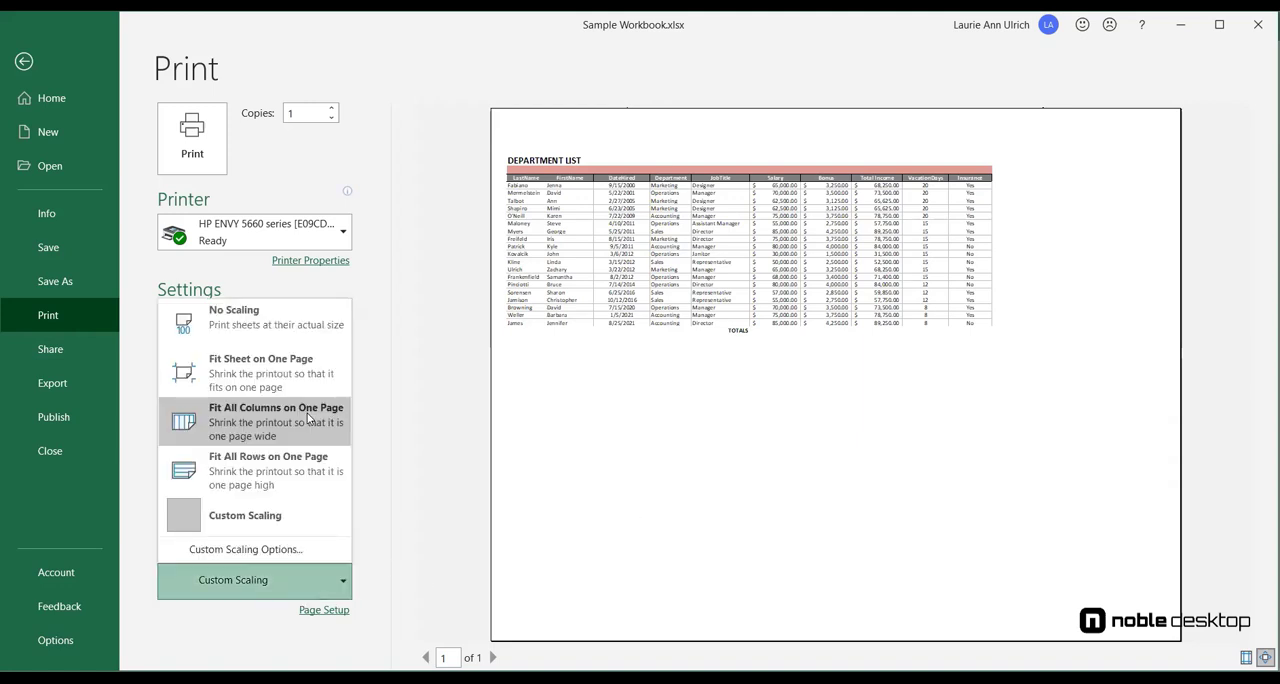
{"action": "left_click", "coordinate": [309, 418]}
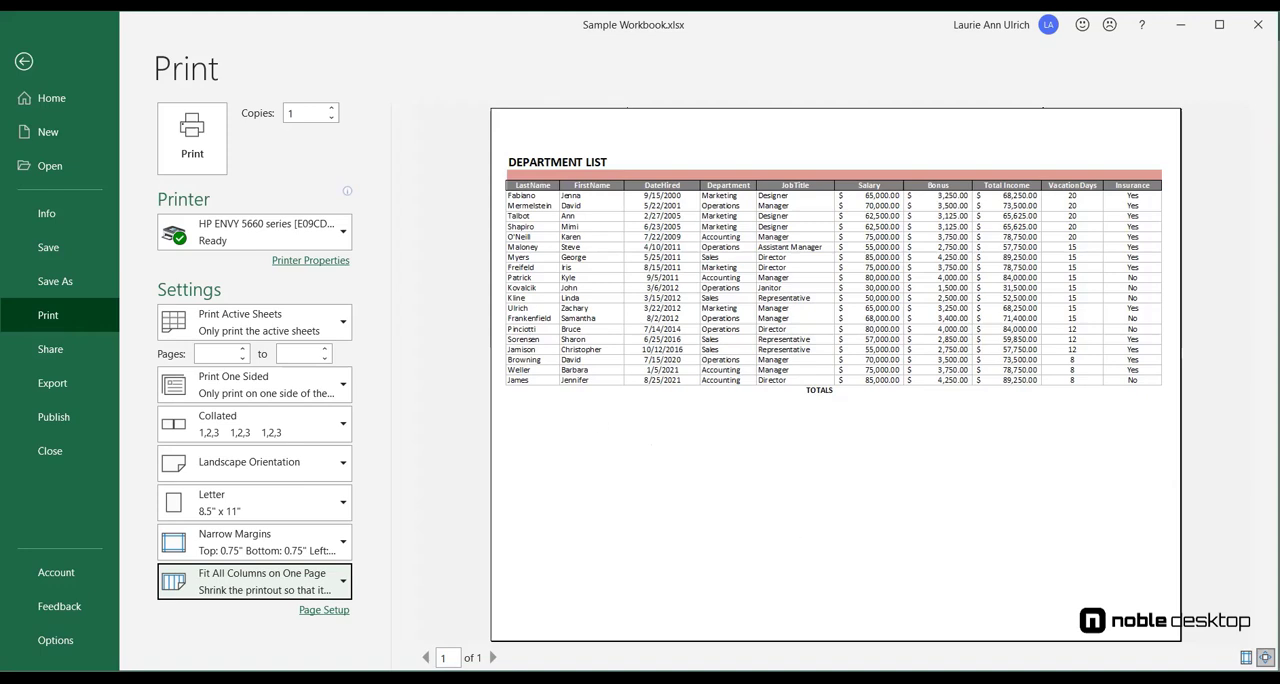
{"action": "left_click", "coordinate": [1098, 506]}
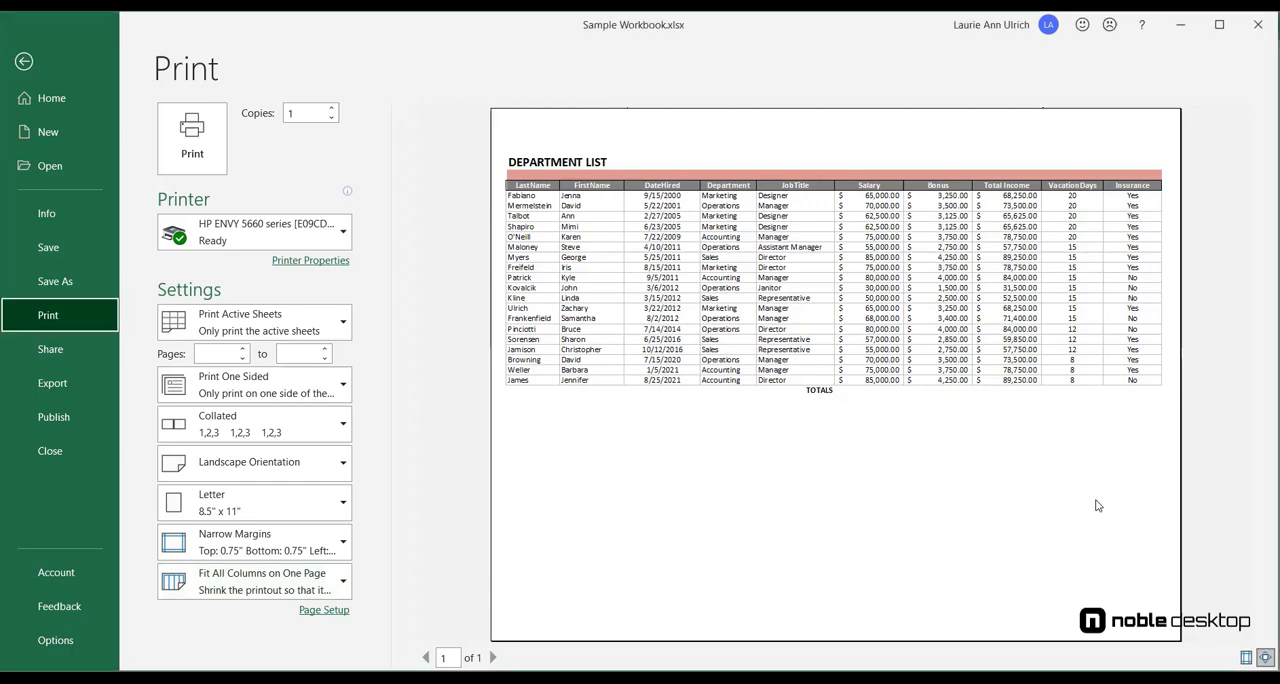